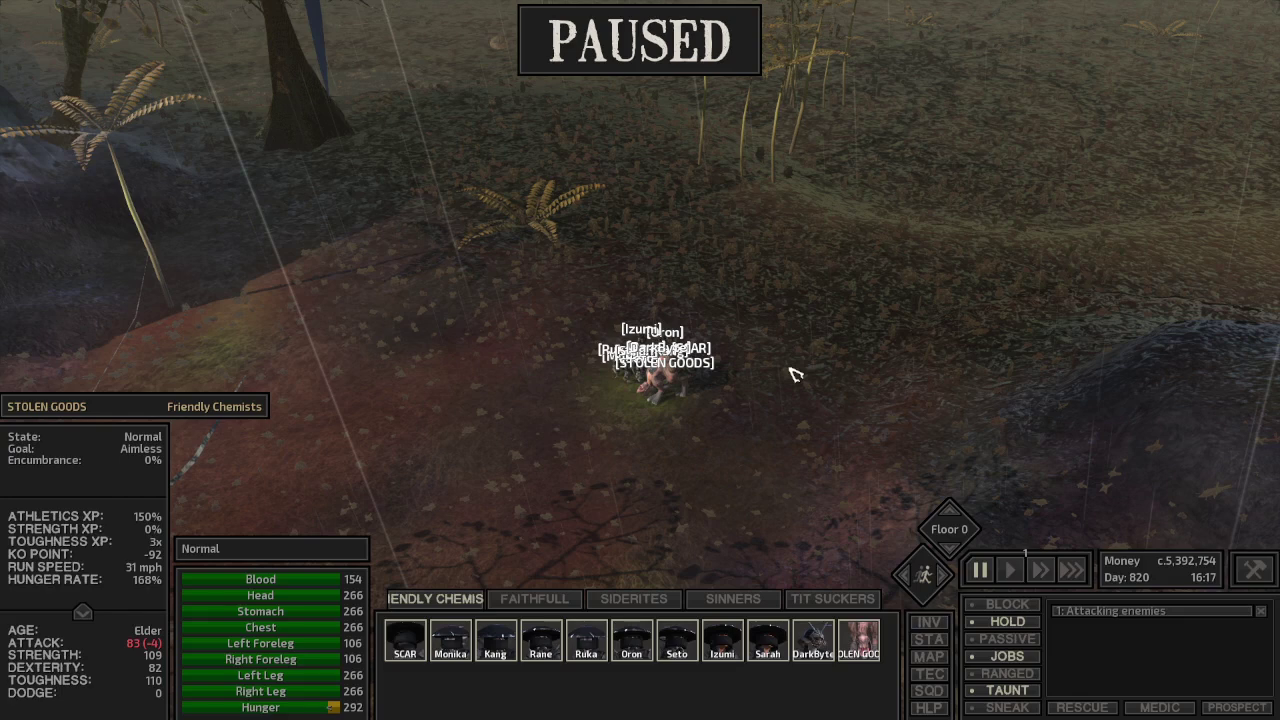
# Step: On the world map, order the squad to travel from Shark to The Hub
pyautogui.press('m')
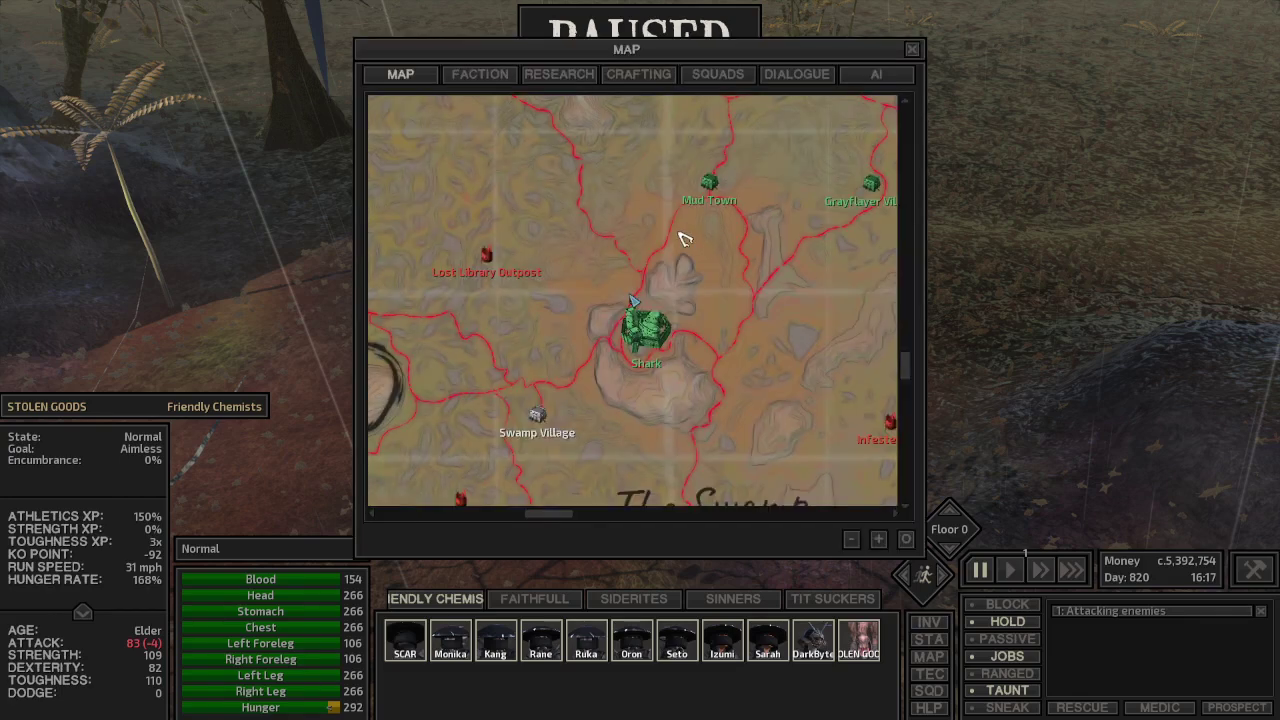
pyautogui.moveTo(615, 222)
pyautogui.mouseDown()
pyautogui.moveTo(592, 225)
pyautogui.moveTo(740, 268)
pyautogui.moveTo(700, 310)
pyautogui.mouseUp()
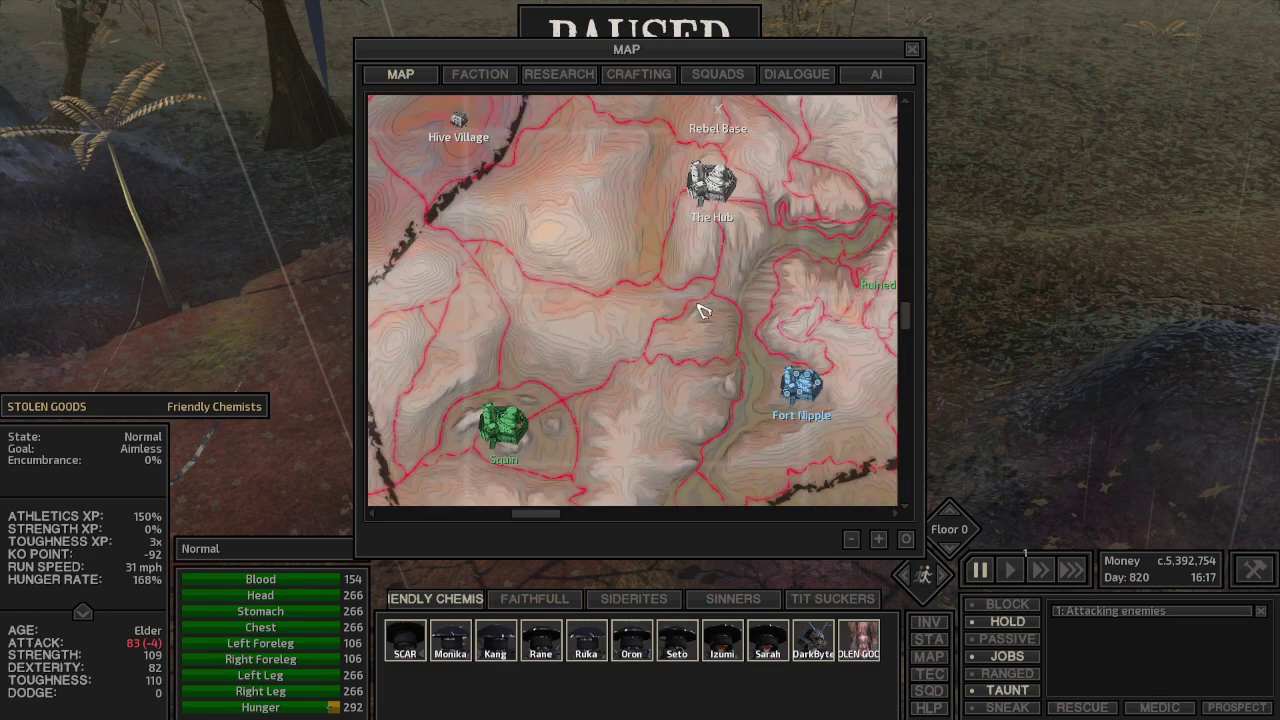
pyautogui.rightClick(714, 226)
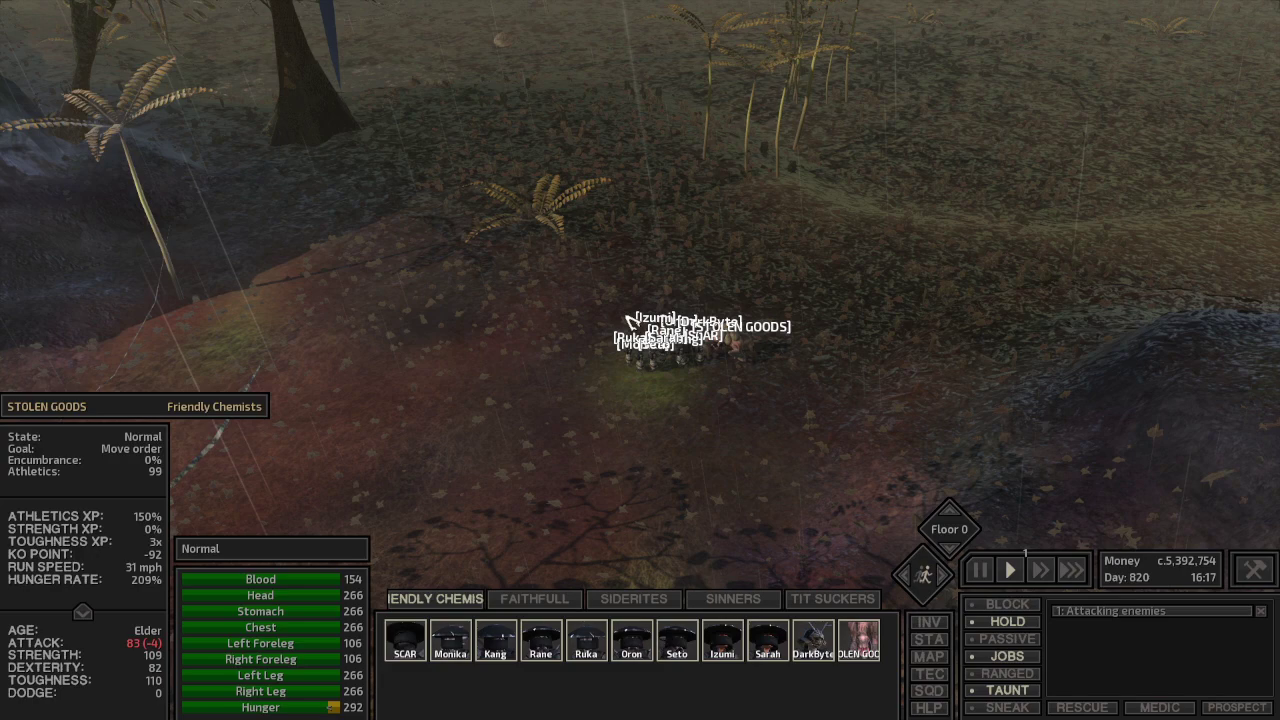
# Step: Check the route to The Hub around the Border Zone on the world map
pyautogui.press('m')
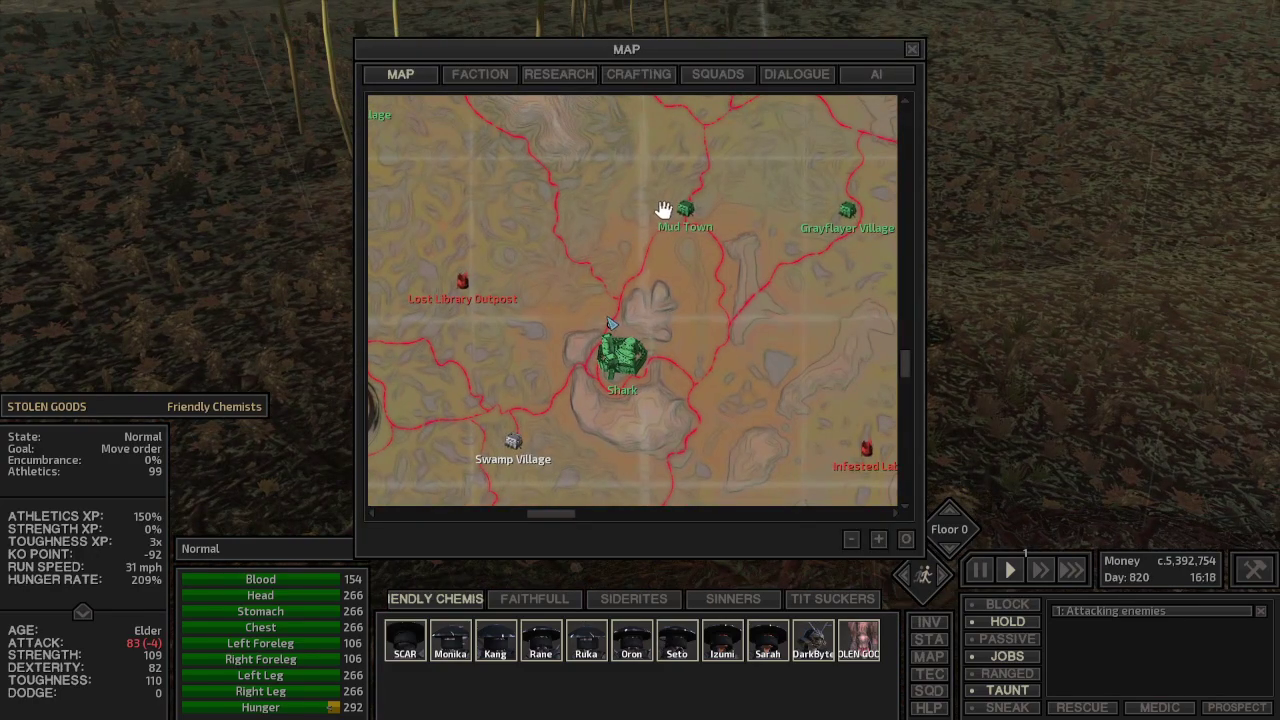
pyautogui.scroll(-3, 664, 209)
pyautogui.scroll(3, 560, 230)
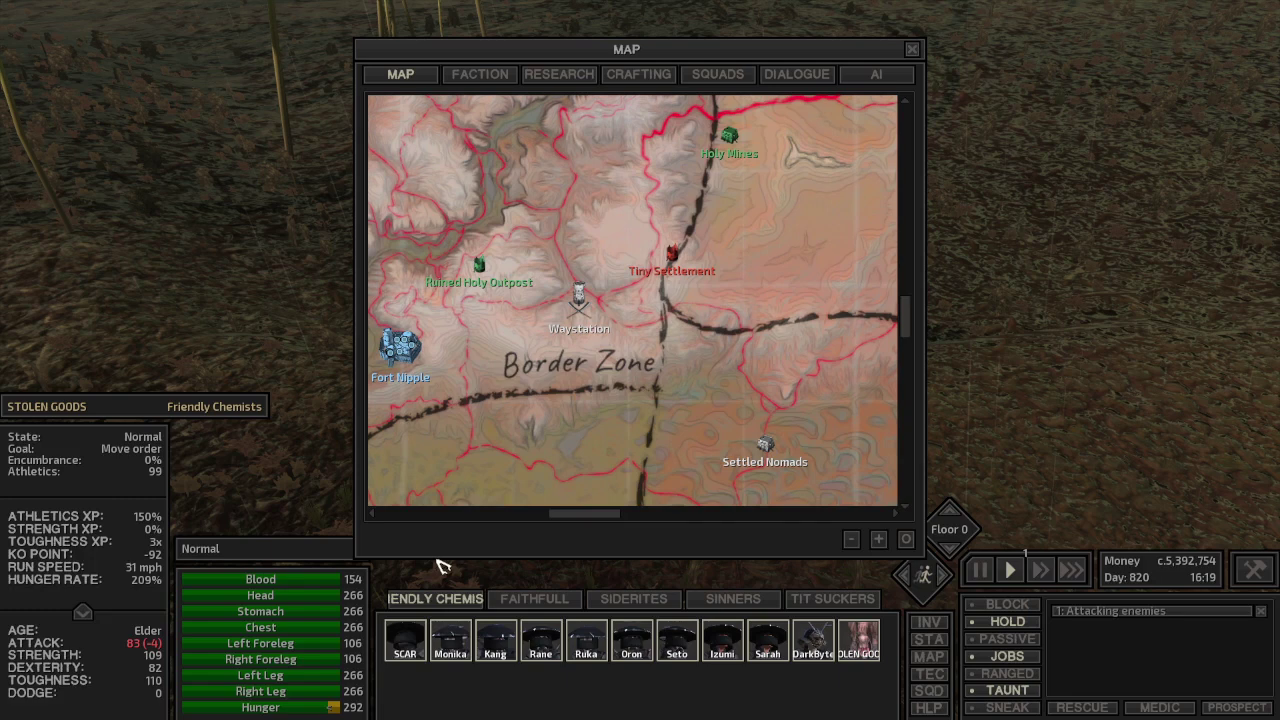
pyautogui.press('m')
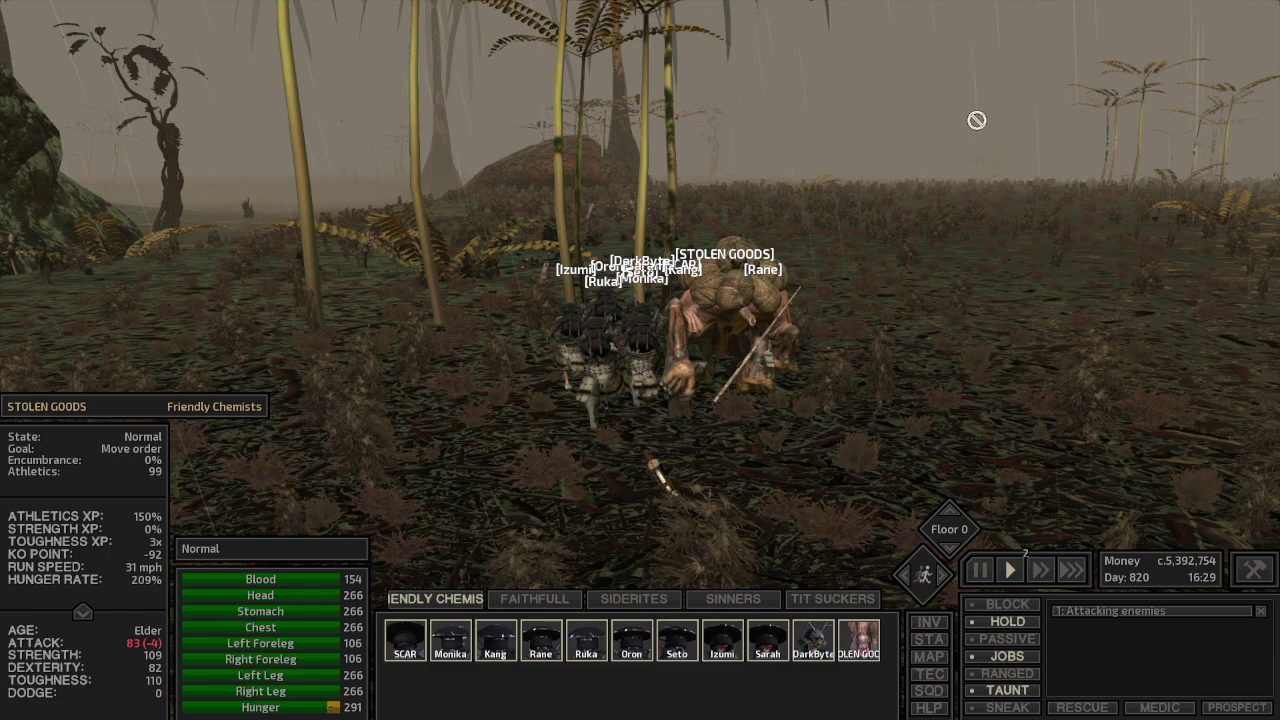
# Step: Orbit the camera to follow the squad from the swamp onto the hilltop, clear of trees
pyautogui.moveTo(977, 120); pyautogui.dragTo(985, 127)
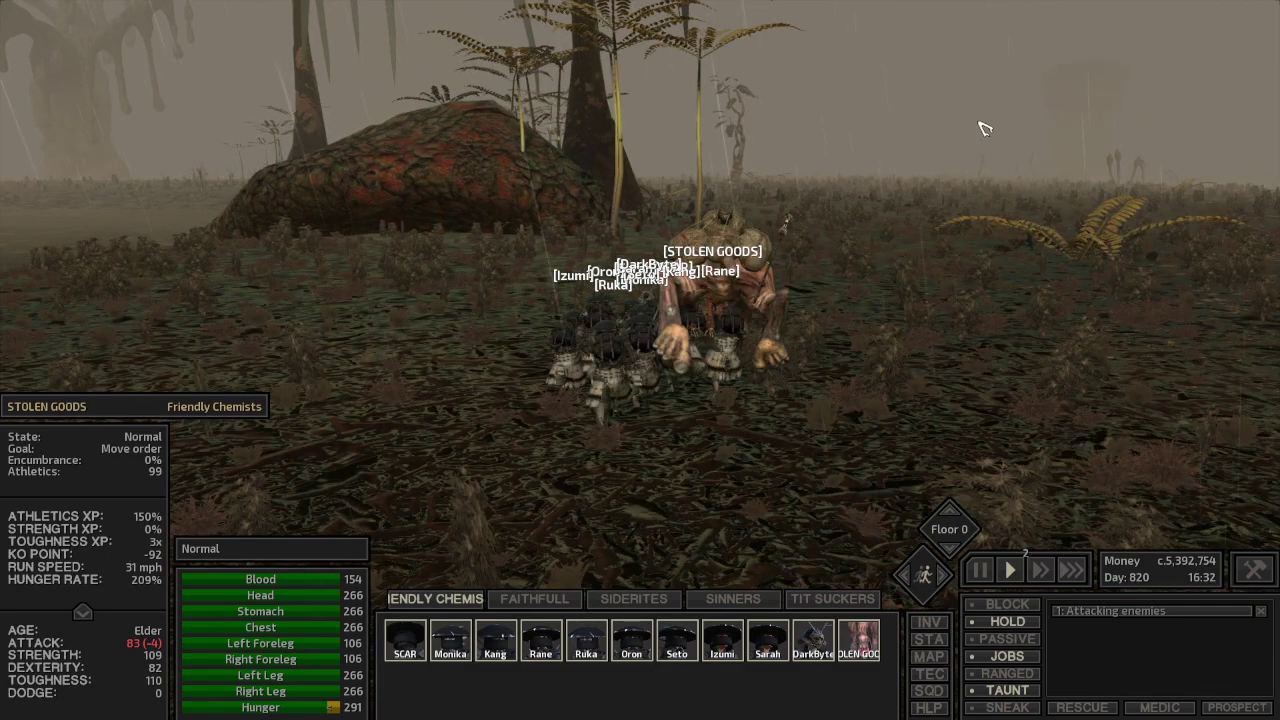
pyautogui.moveTo(985, 127); pyautogui.dragTo(985, 127)
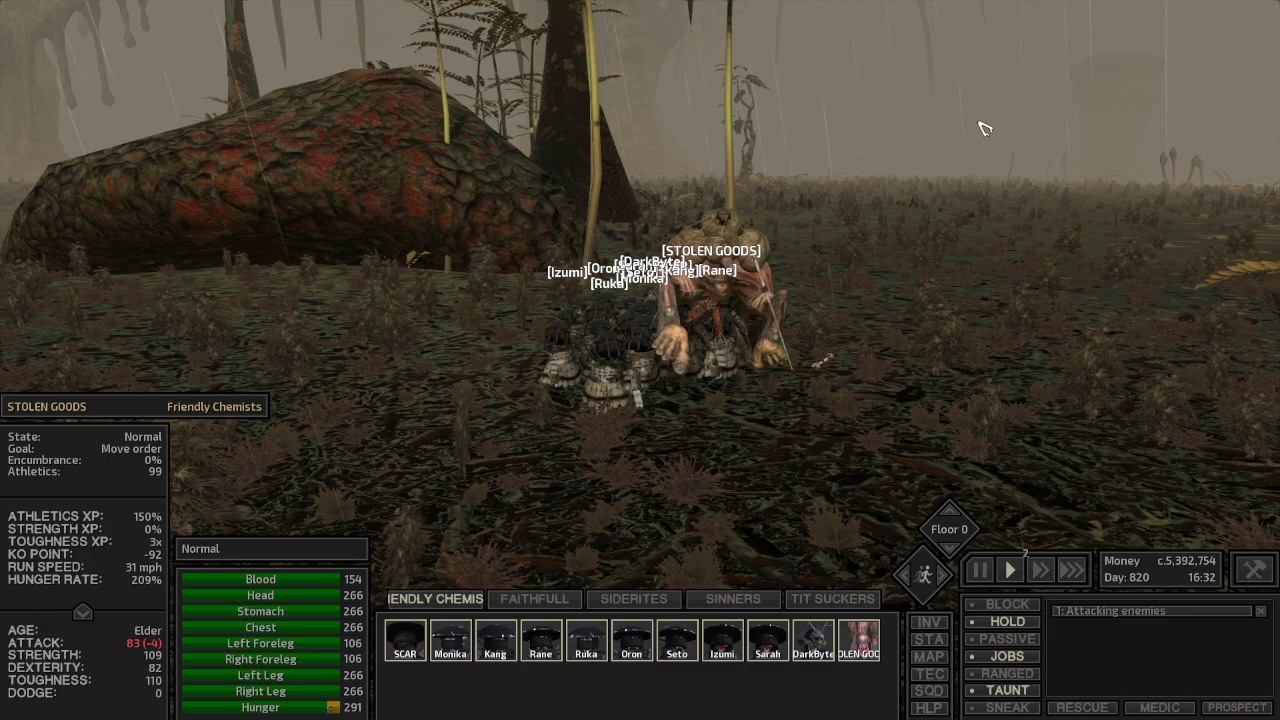
pyautogui.moveTo(984, 128); pyautogui.dragTo(977, 121)
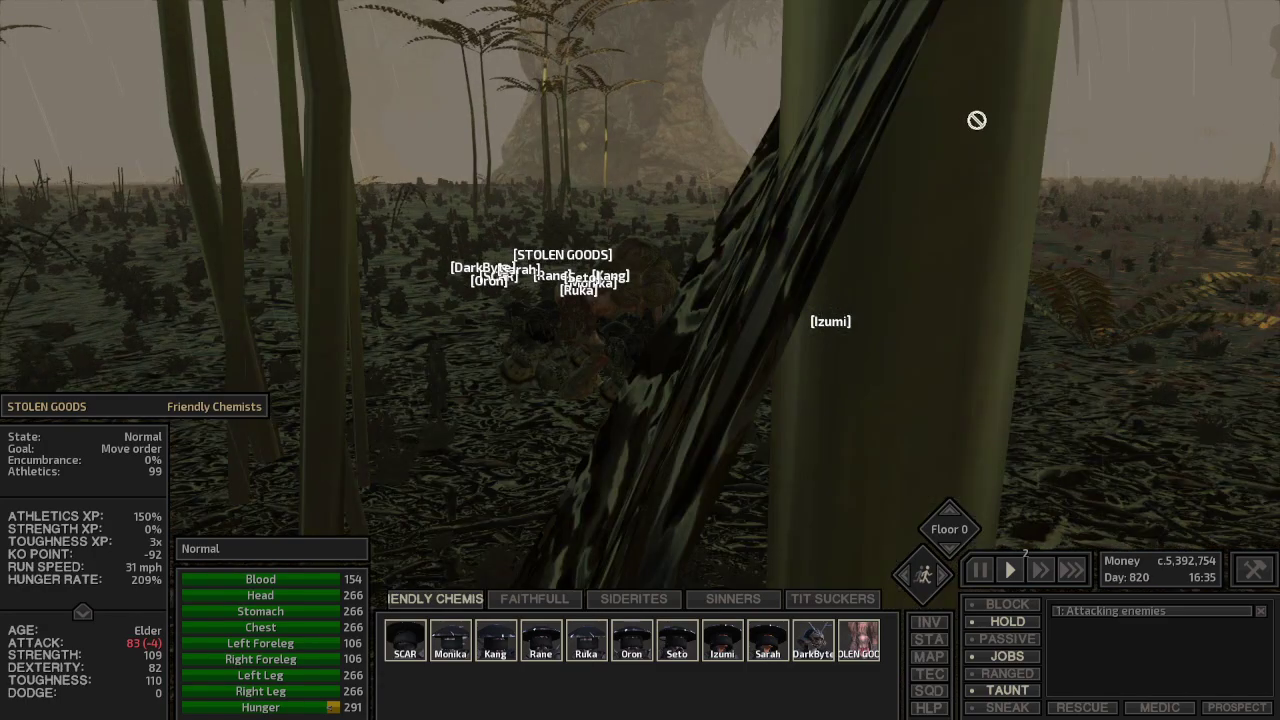
pyautogui.moveTo(977, 121); pyautogui.dragTo(984, 128)
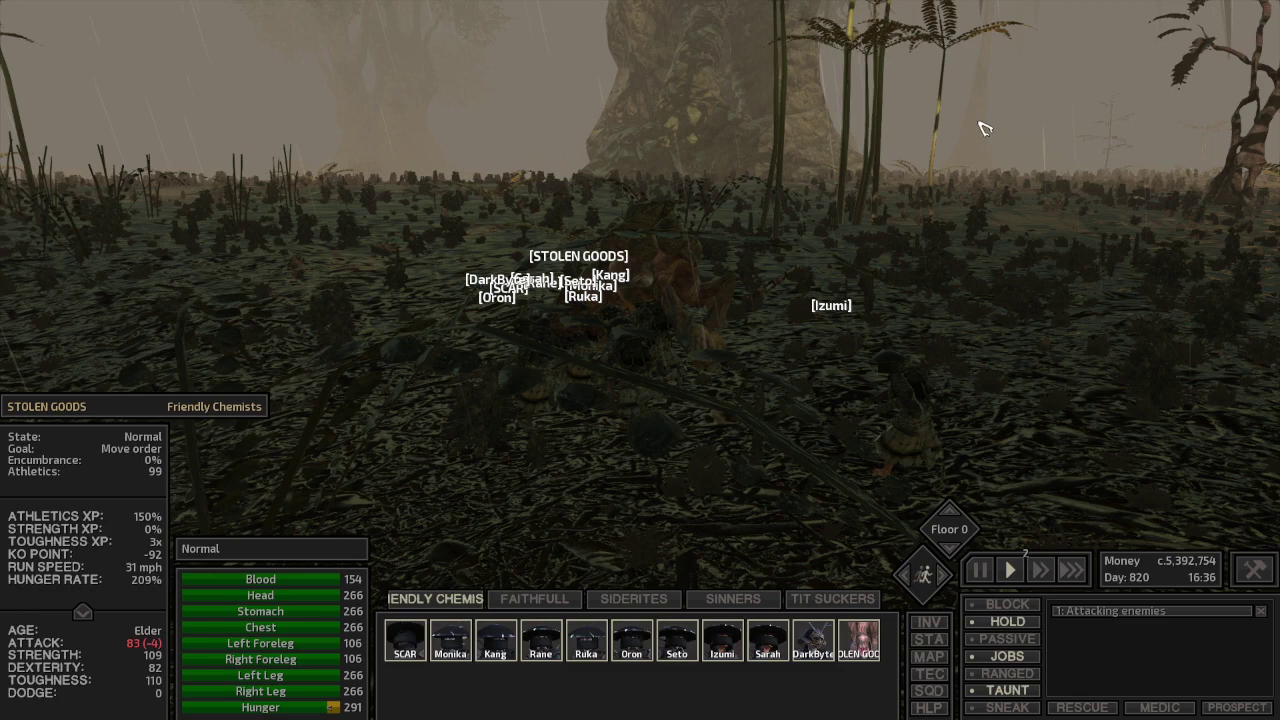
pyautogui.moveTo(985, 128); pyautogui.dragTo(977, 120)
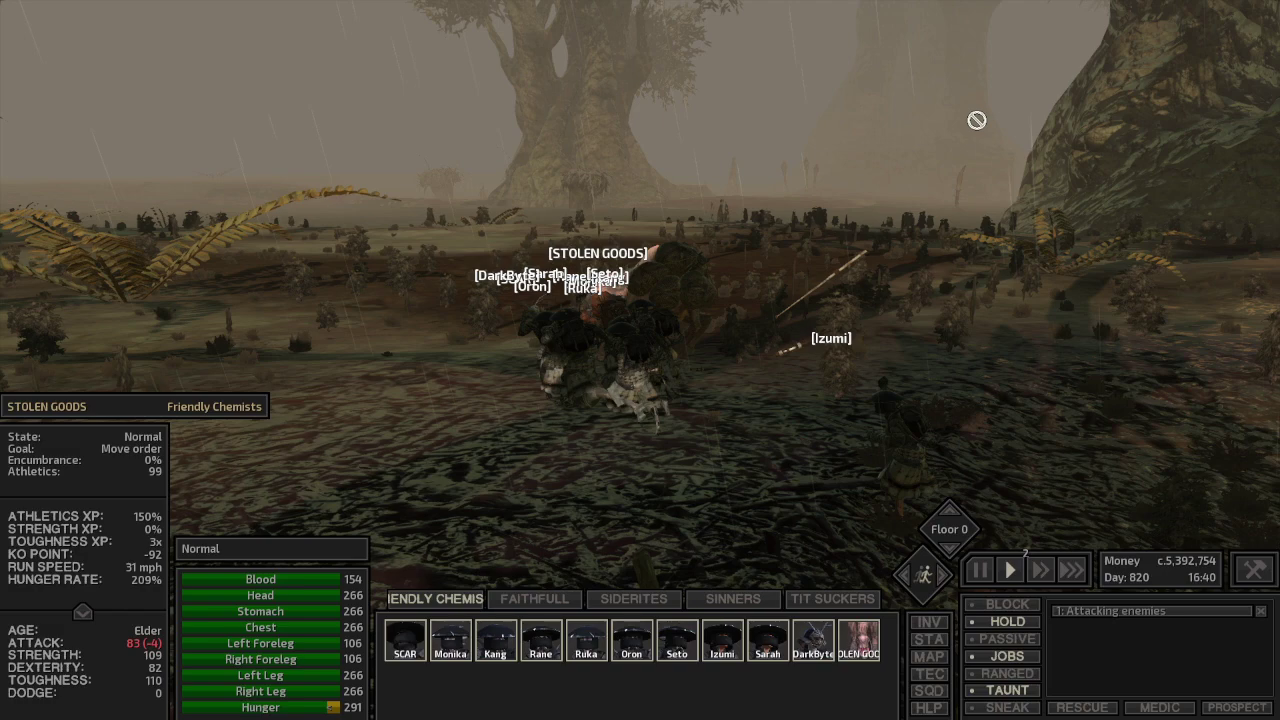
pyautogui.moveTo(977, 120); pyautogui.dragTo(577, 195)
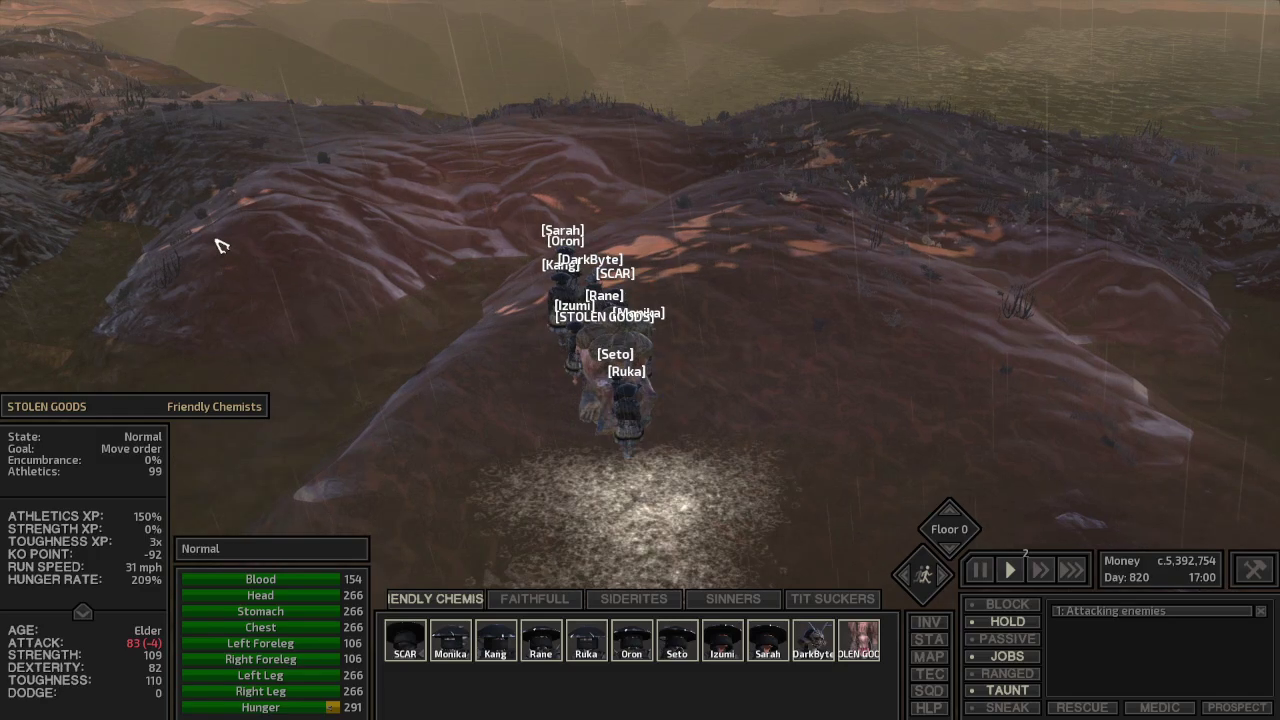
pyautogui.scroll(-5, 222, 245)
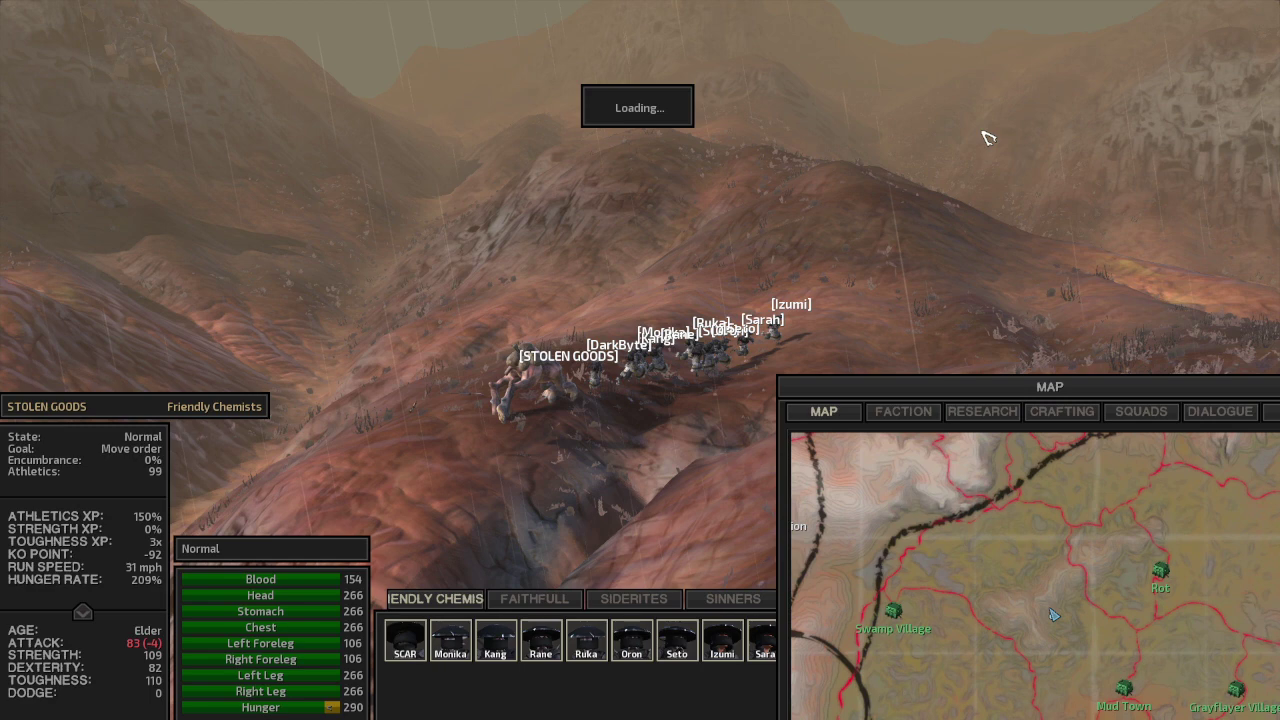
# Step: Swing the camera behind the squad as they cross the hills
pyautogui.moveTo(988, 137); pyautogui.dragTo(1030, 177)
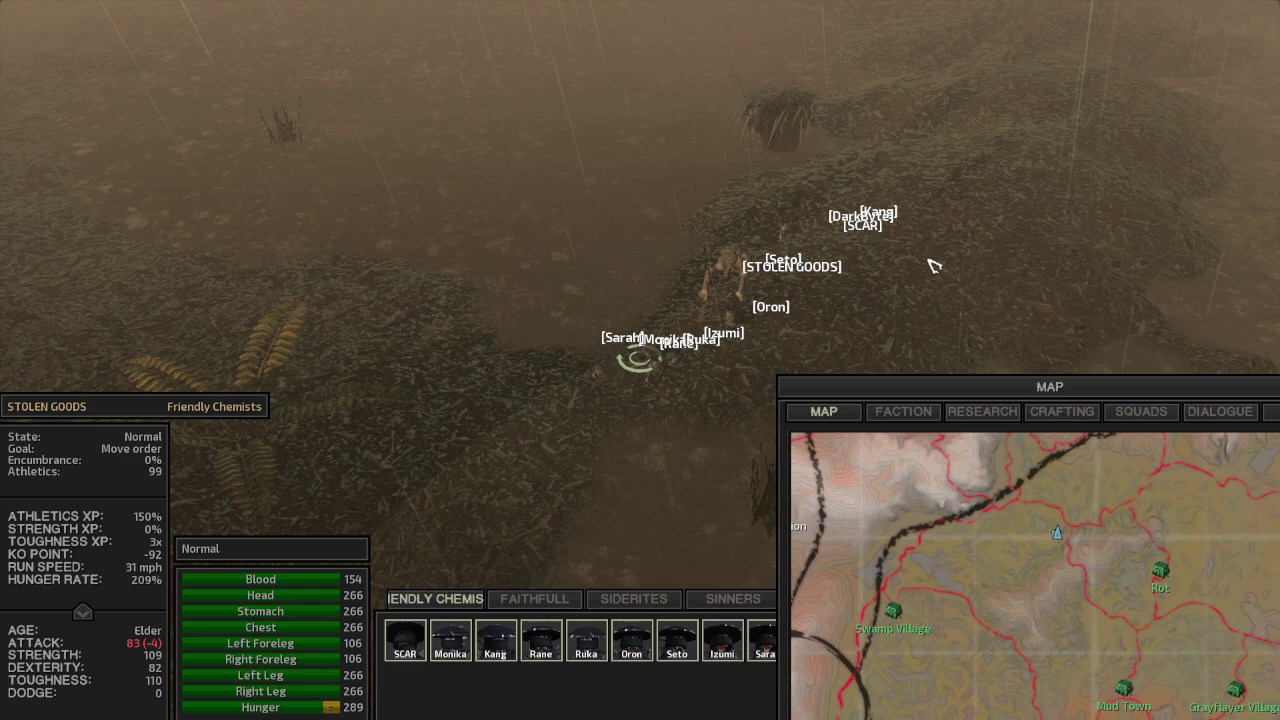
# Step: Orbit the camera around the squad and lower it from overhead to ground level
pyautogui.moveTo(934, 264); pyautogui.dragTo(1076, 265)
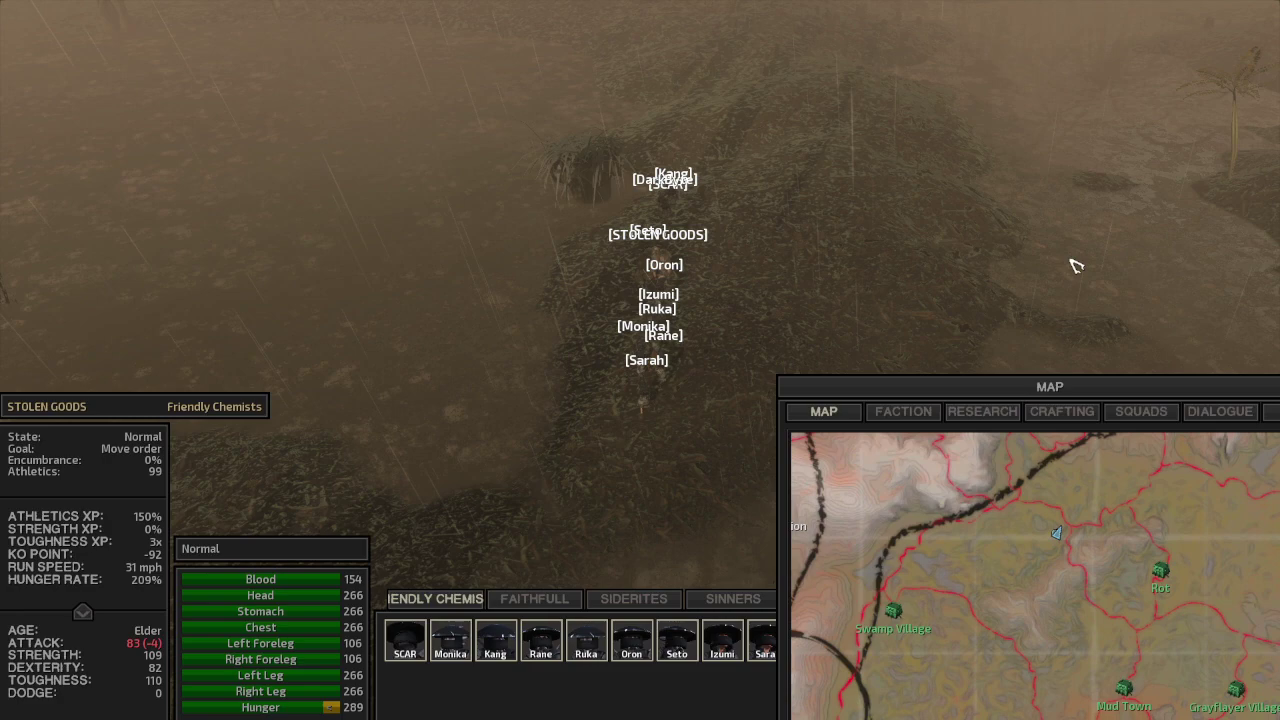
pyautogui.moveTo(1076, 265)
pyautogui.mouseDown()
pyautogui.moveTo(965, 90)
pyautogui.moveTo(973, 97)
pyautogui.mouseUp()
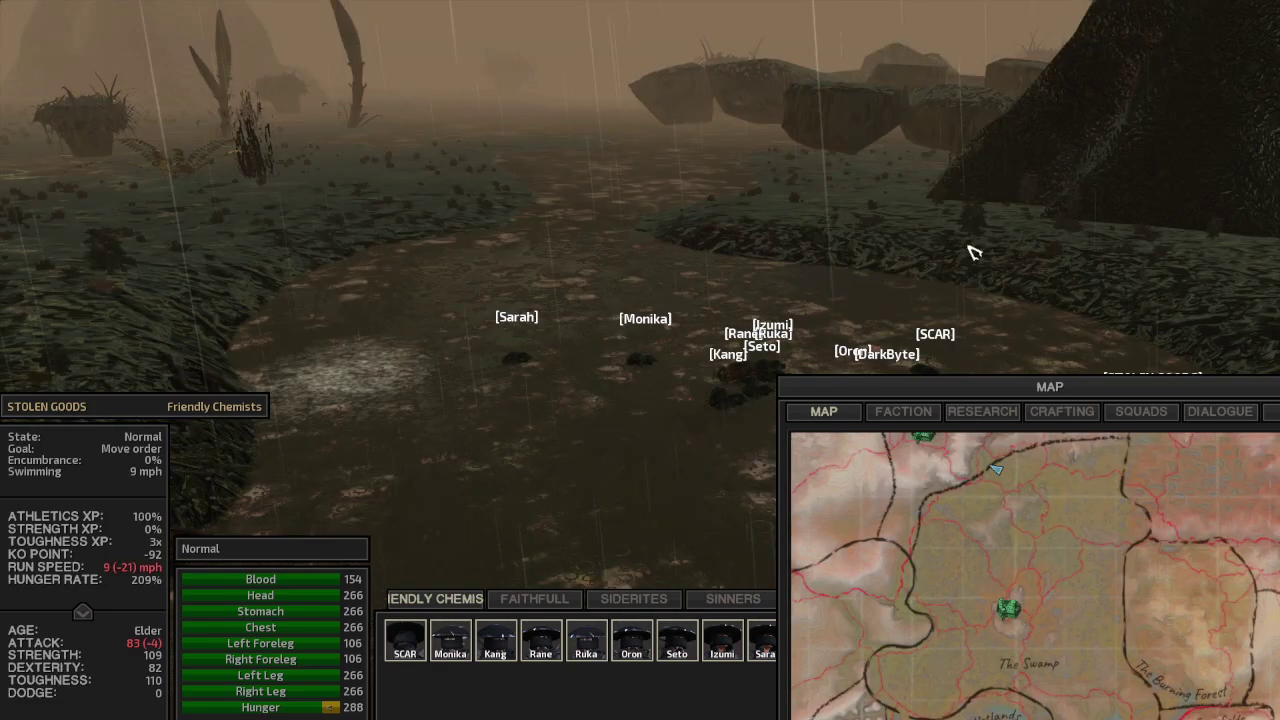
# Step: Orbit the camera around the squad wading through the swamp water
pyautogui.moveTo(975, 252); pyautogui.dragTo(1028, 278)
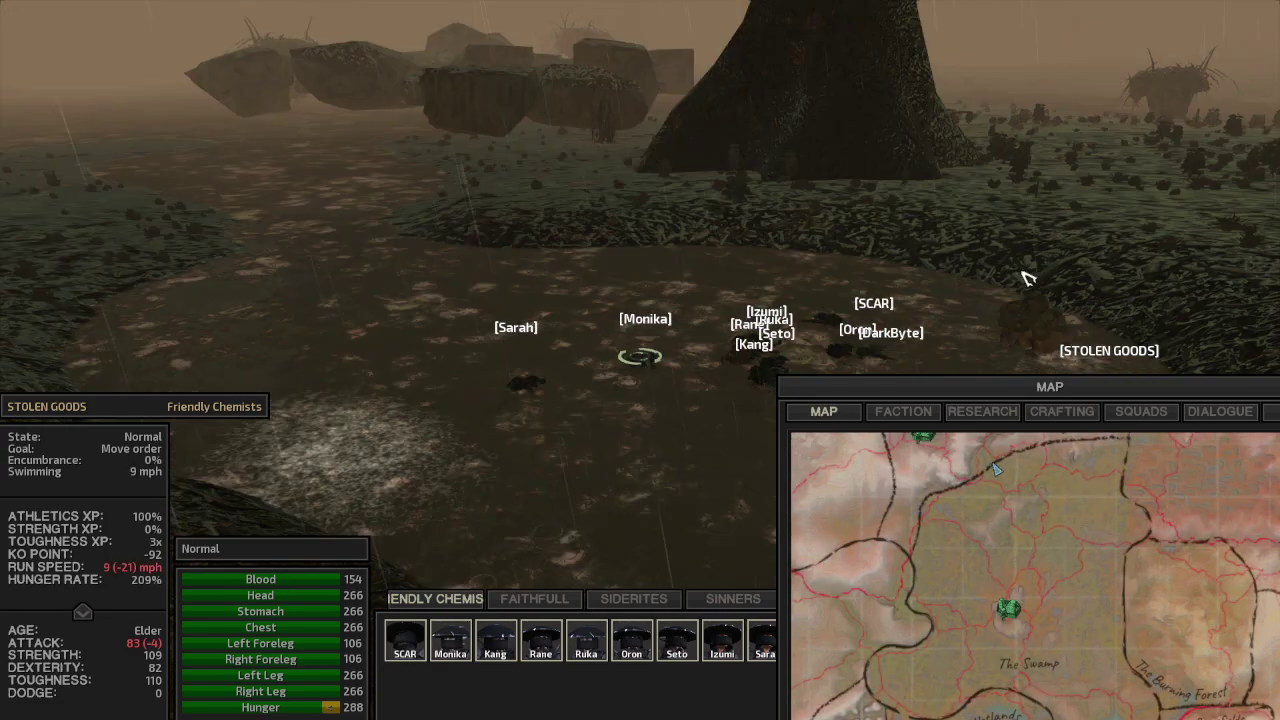